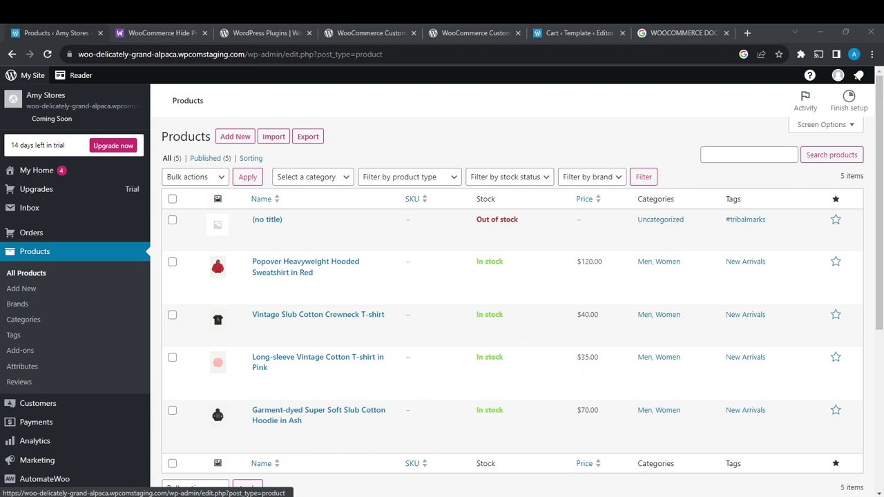
left_click(586, 468)
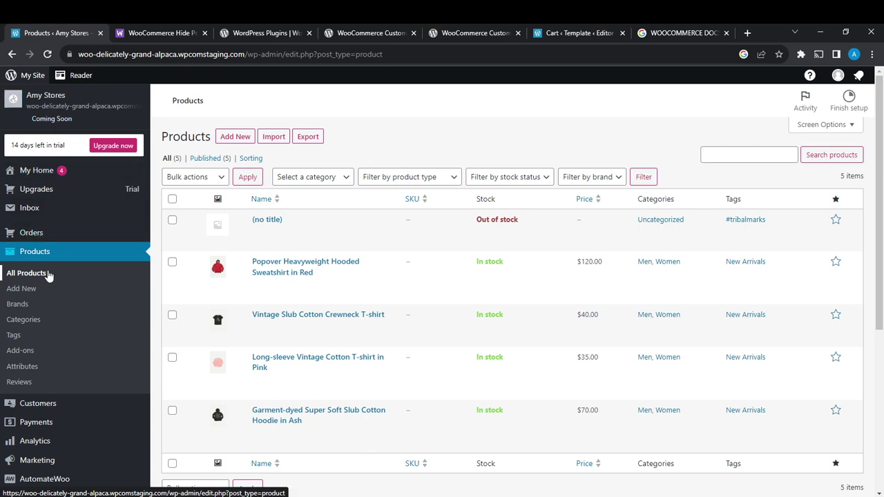
scroll(59, 249, "down", 3)
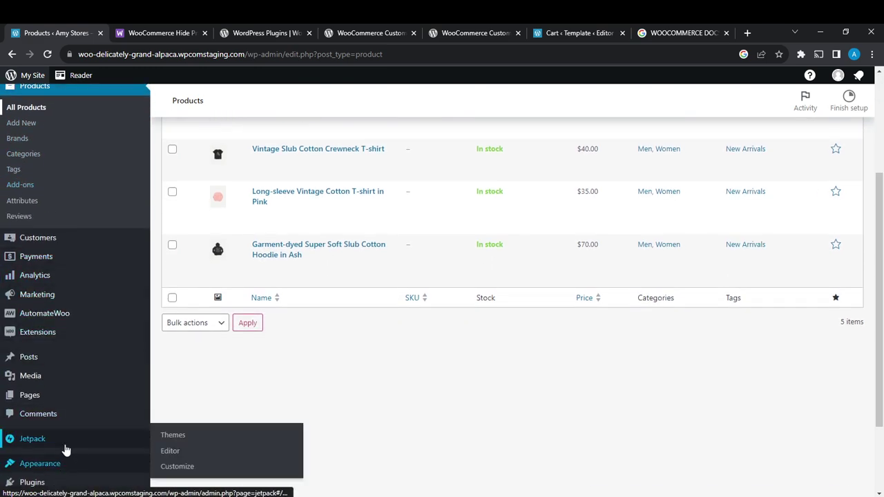
scroll(67, 170, "up", 1)
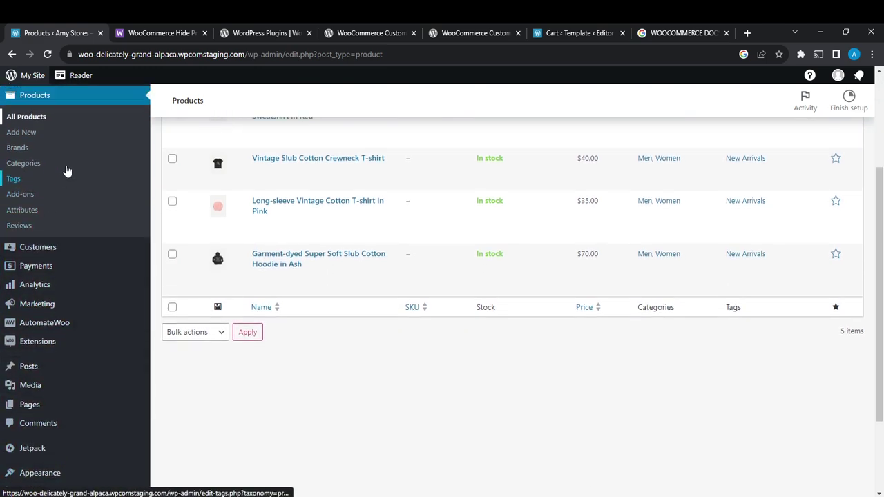
scroll(67, 171, "up", 3)
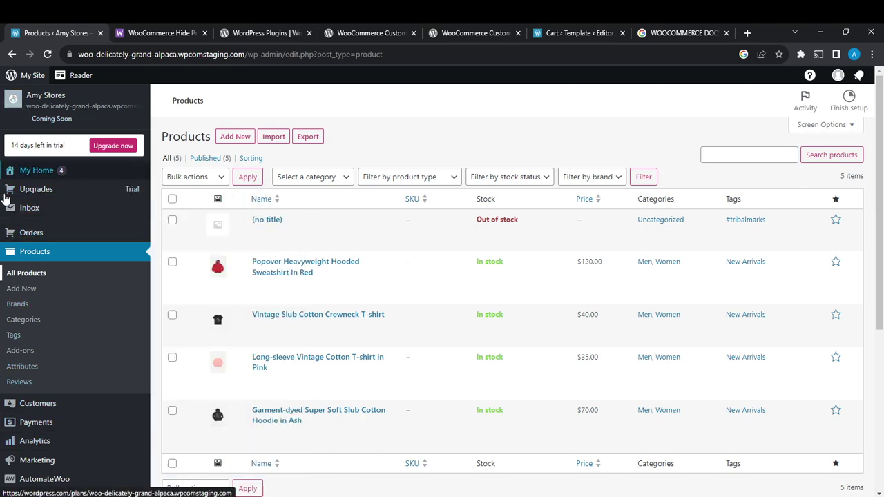
- Open the store's Plugins section and bring up the WordPress.org plugin directory
scroll(14, 179, "down", 2)
scroll(47, 106, "up", 1)
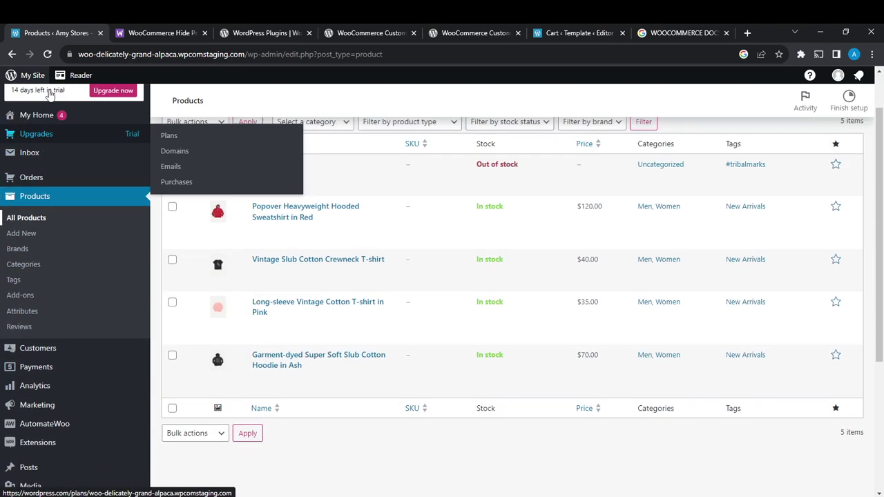
scroll(25, 207, "down", 1)
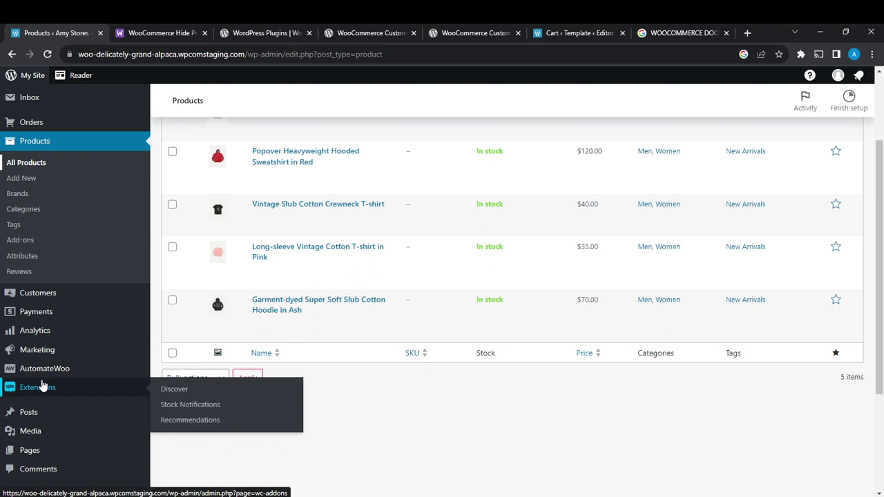
scroll(69, 415, "down", 2)
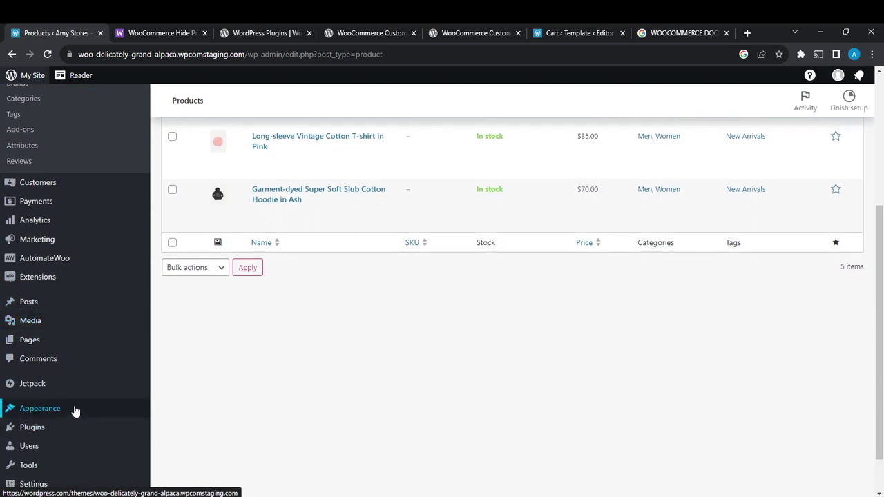
scroll(69, 361, "down", 1)
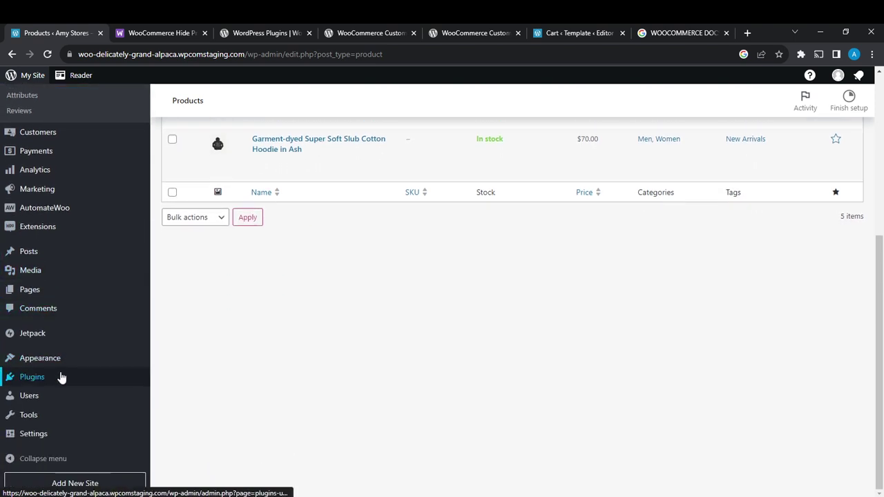
left_click(53, 382)
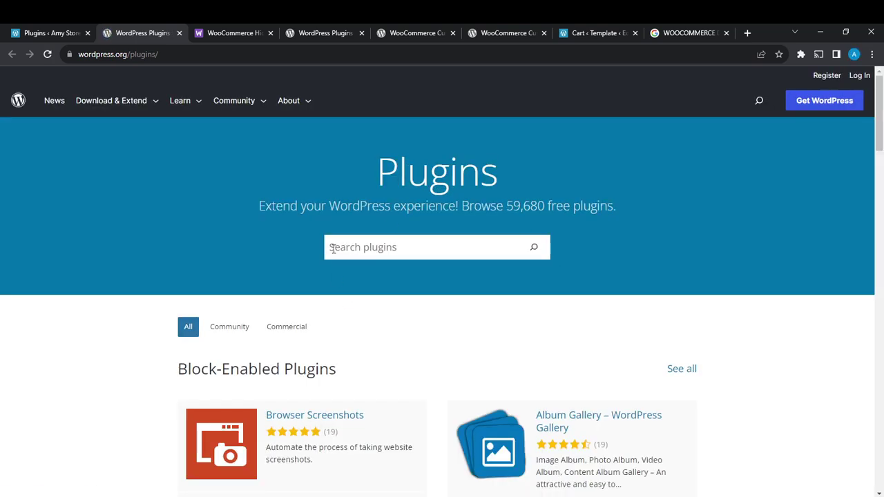
- Search the plugin directory for "woocommerce" and open the WooCommerce plugin page by Automattic
left_click(427, 248)
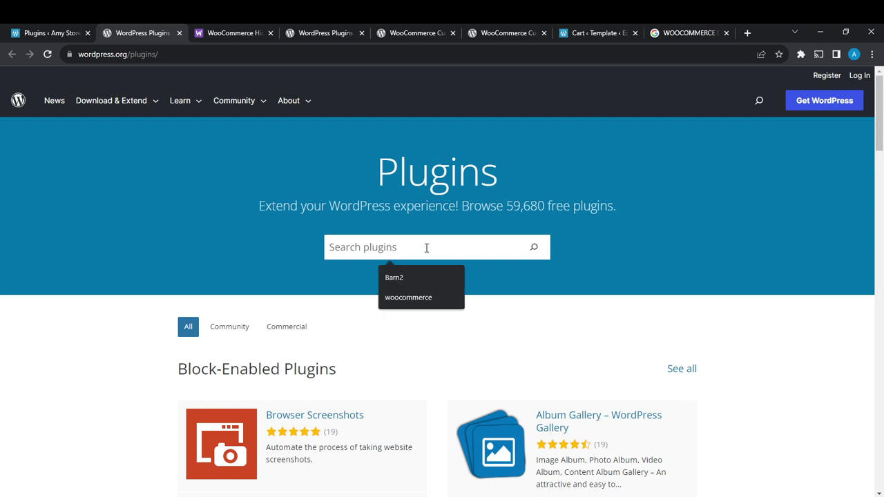
type("woo")
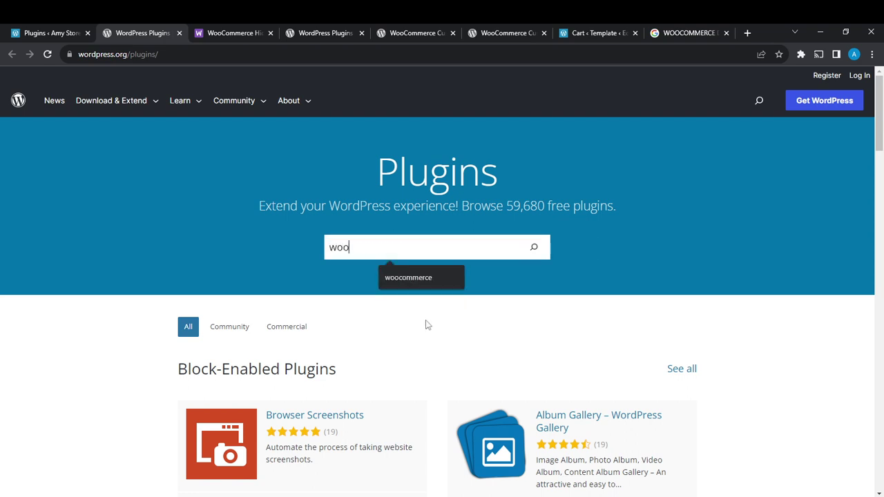
type("commerce")
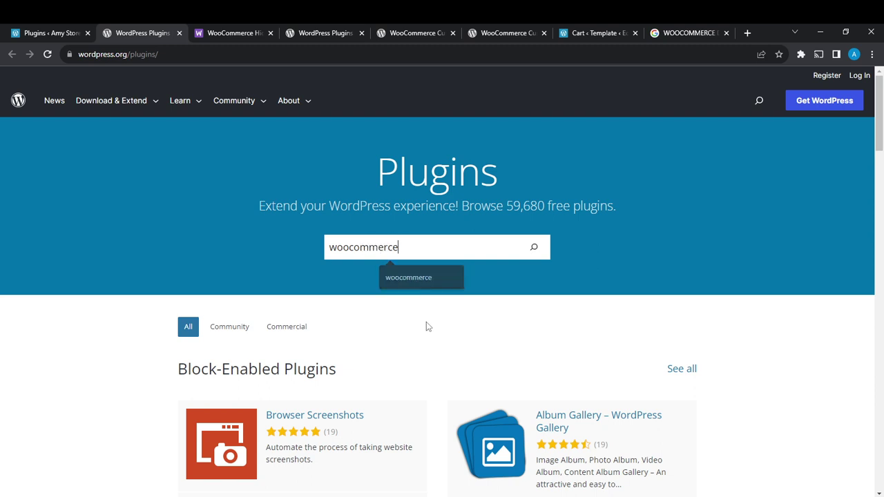
key("Return")
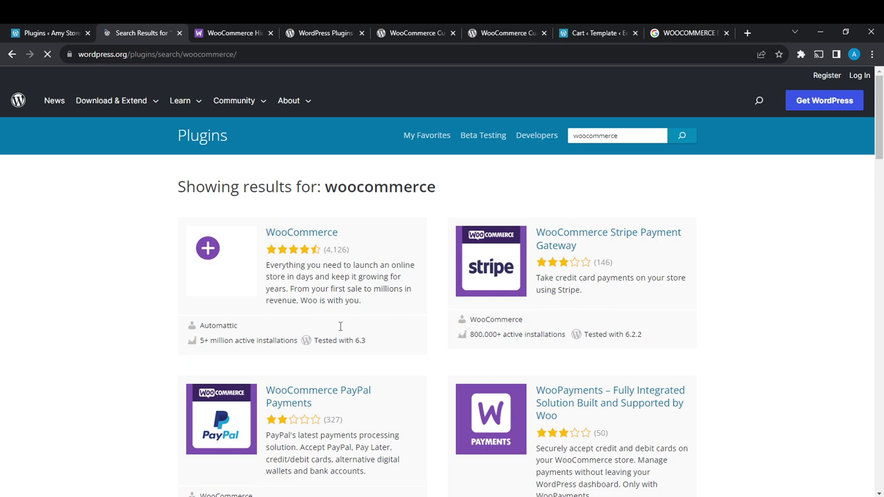
left_click(314, 236)
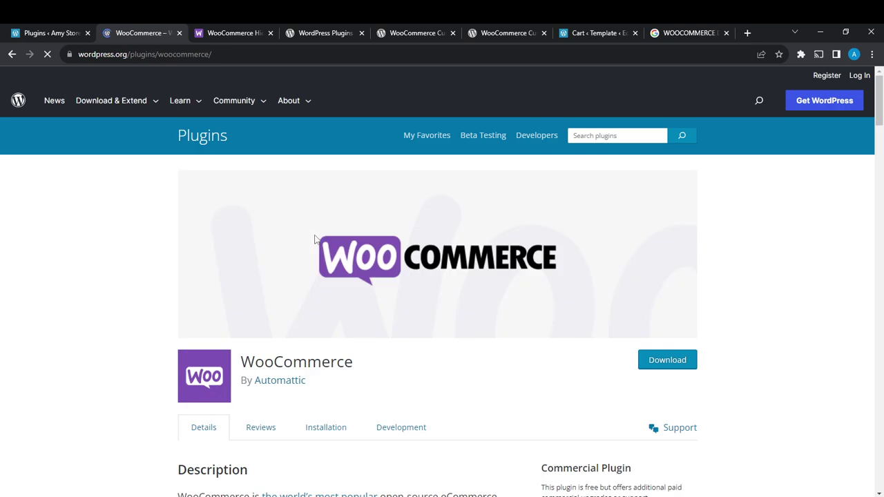
- Open the WooCommerce plugin's installation instructions and review the minimum requirements plus the automatic and manual installation sections
scroll(345, 402, "down", 3)
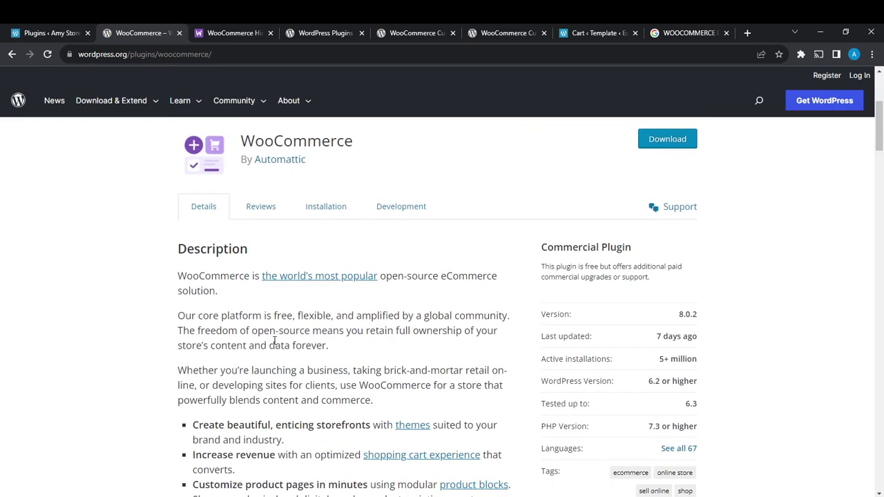
left_click(337, 212)
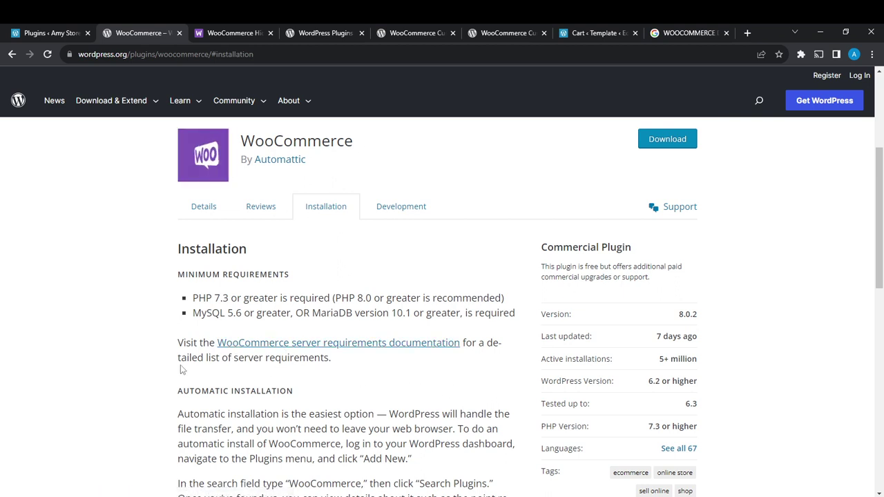
scroll(339, 368, "down", 2)
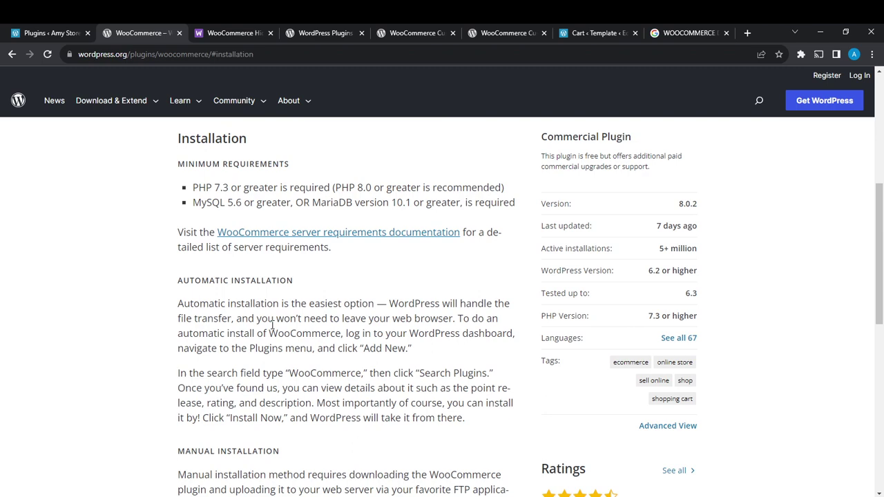
scroll(730, 220, "up", 4)
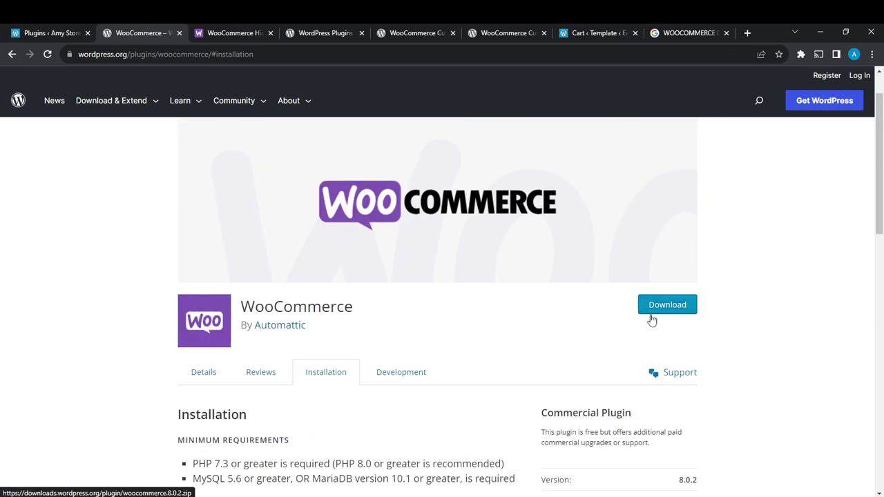
scroll(332, 357, "down", 2)
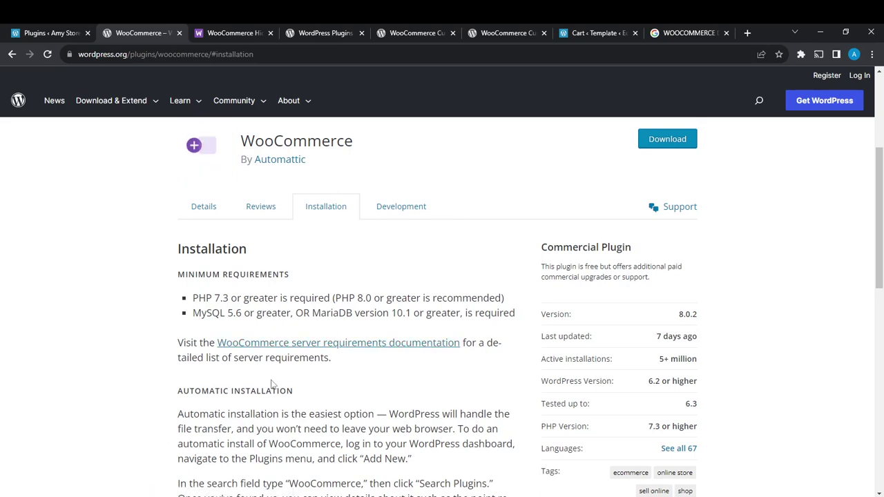
scroll(272, 385, "down", 2)
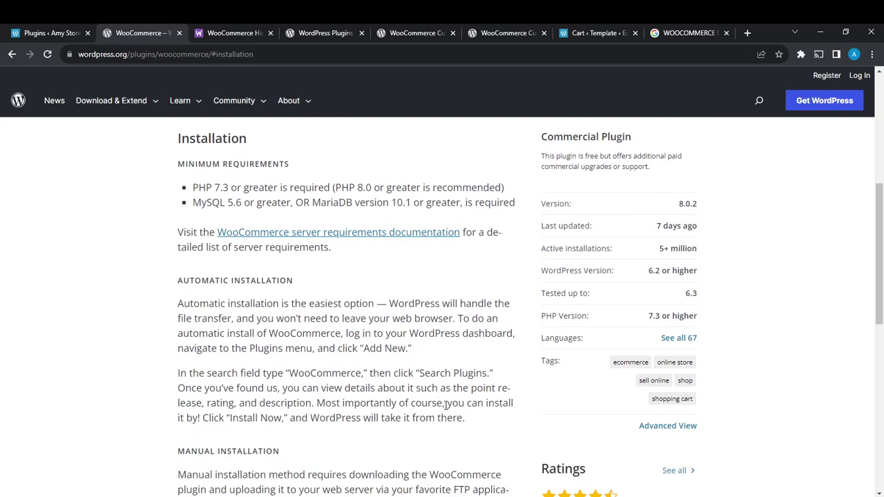
scroll(446, 406, "down", 1)
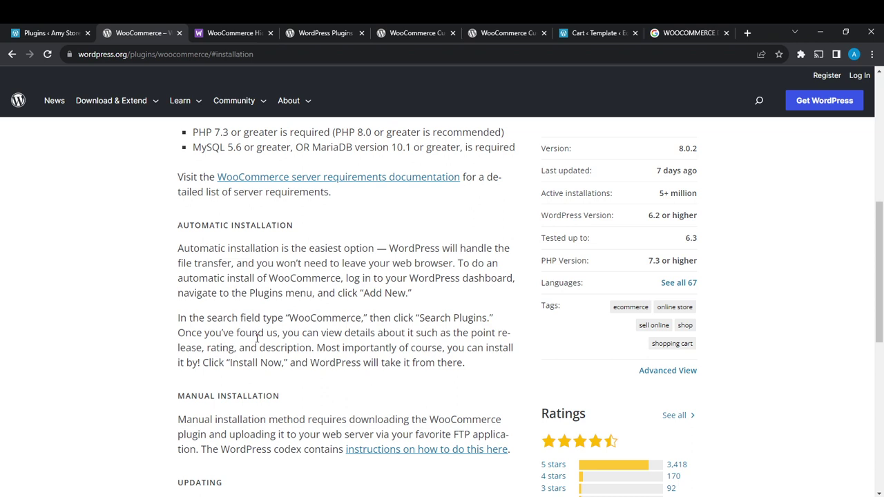
scroll(373, 352, "down", 1)
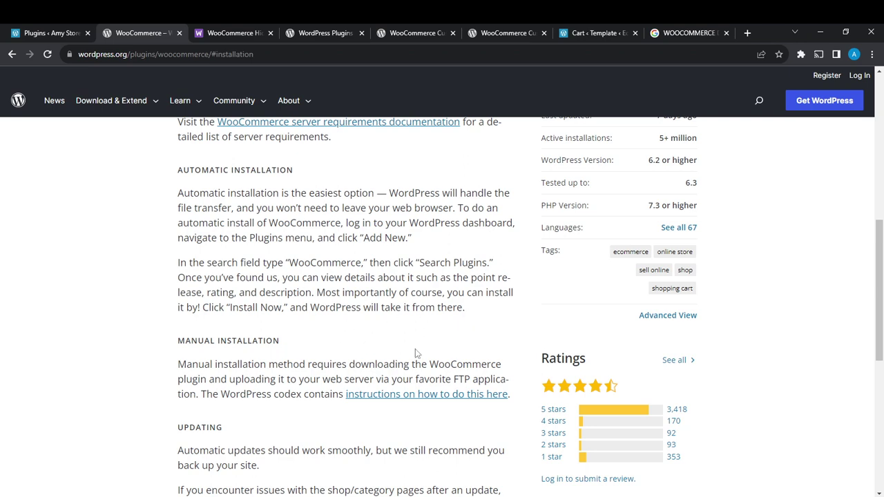
scroll(415, 343, "up", 6)
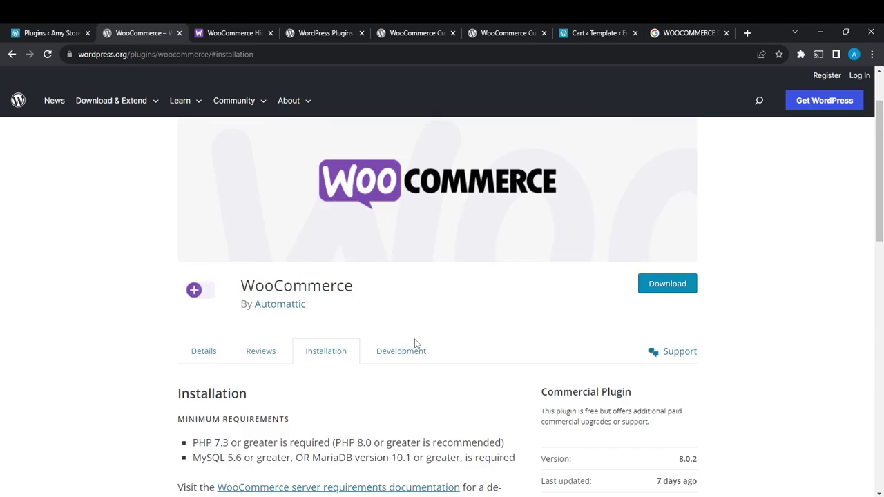
scroll(704, 379, "down", 15)
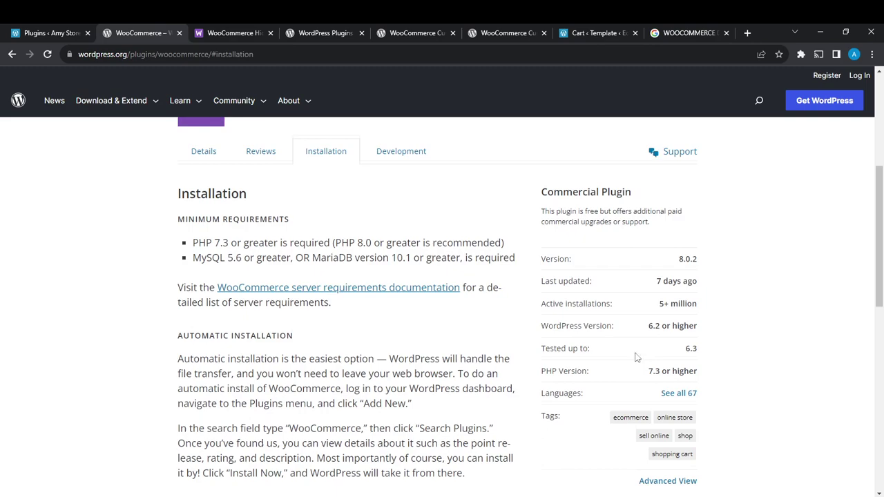
scroll(548, 339, "up", 3)
scroll(587, 336, "up", 8)
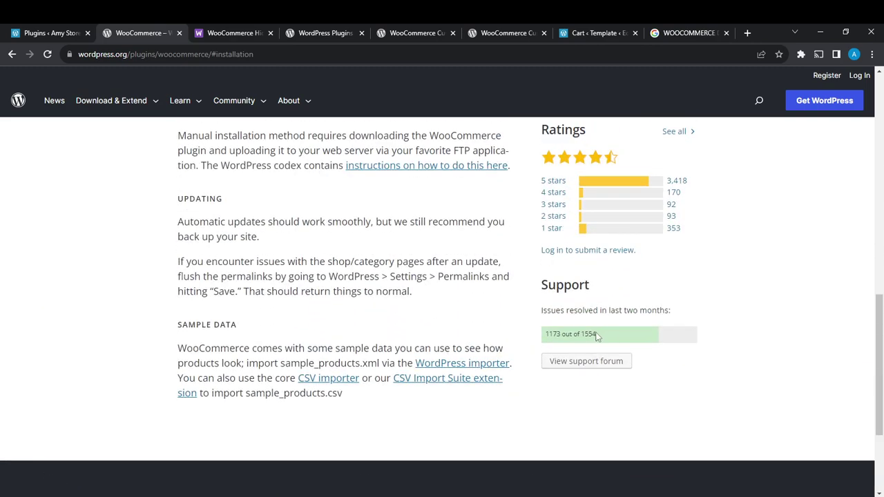
scroll(605, 330, "up", 3)
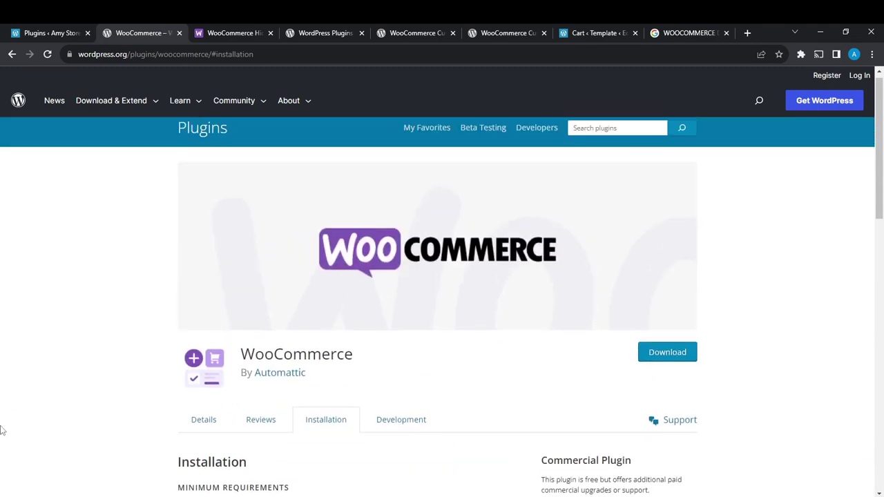
- Download the WooCommerce plugin as woocommerce.8.0.2.zip from its plugin page
scroll(460, 391, "down", 3)
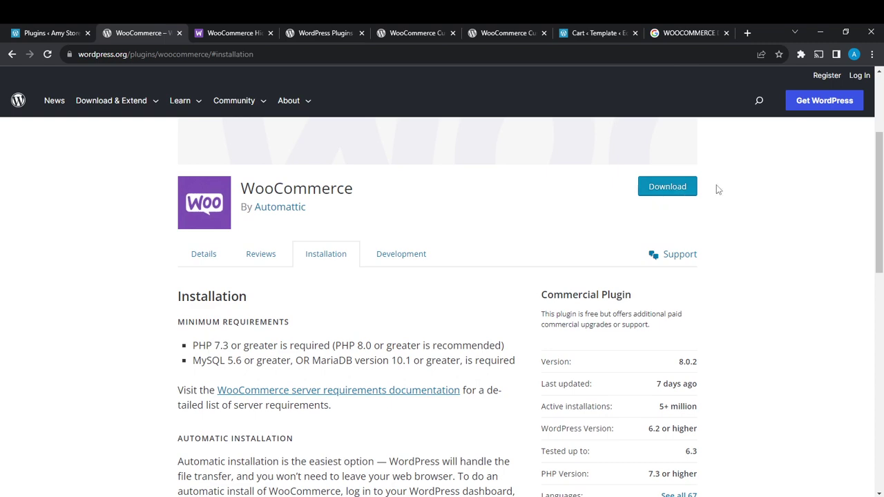
scroll(673, 193, "up", 3)
scroll(671, 207, "down", 1)
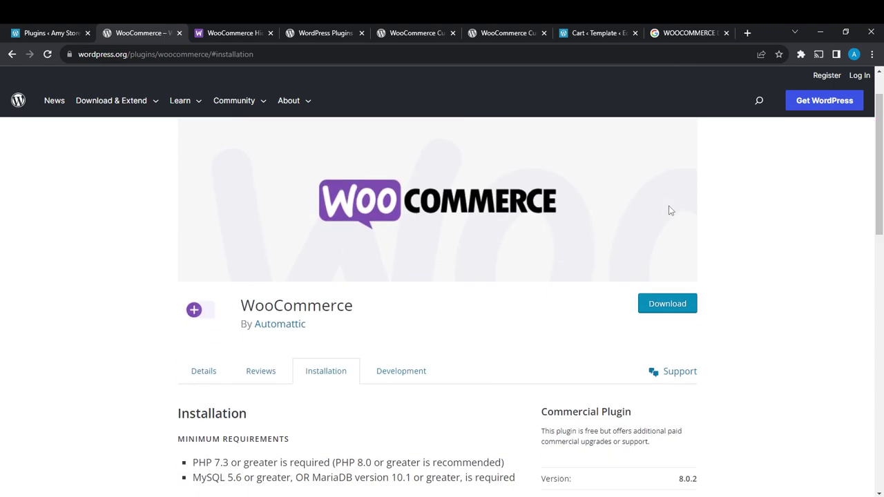
scroll(672, 223, "up", 1)
scroll(668, 193, "down", 3)
scroll(674, 217, "up", 1)
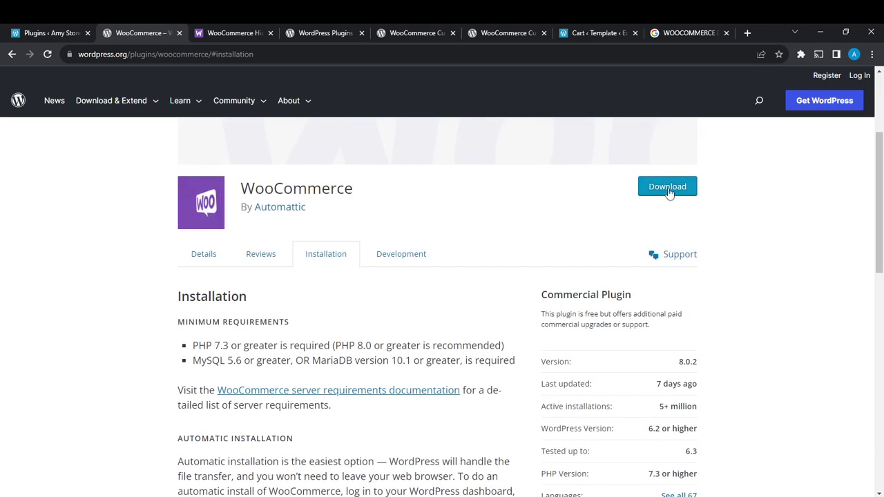
left_click(668, 191)
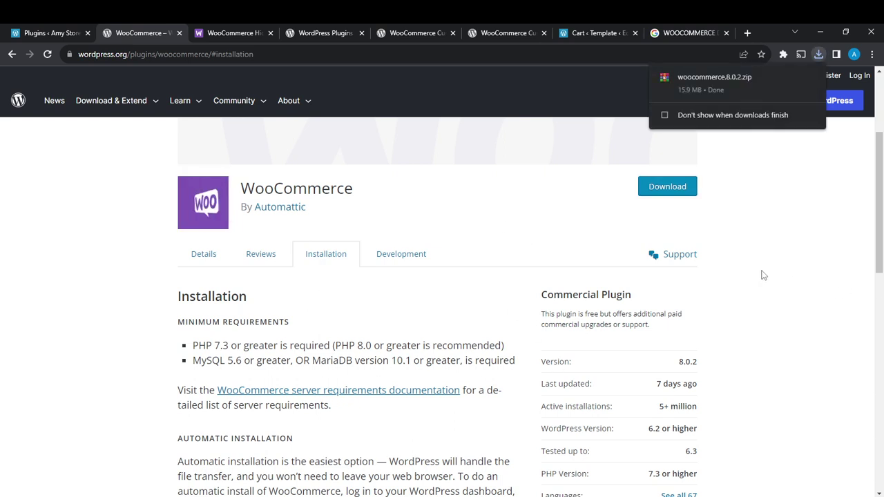
scroll(422, 279, "up", 3)
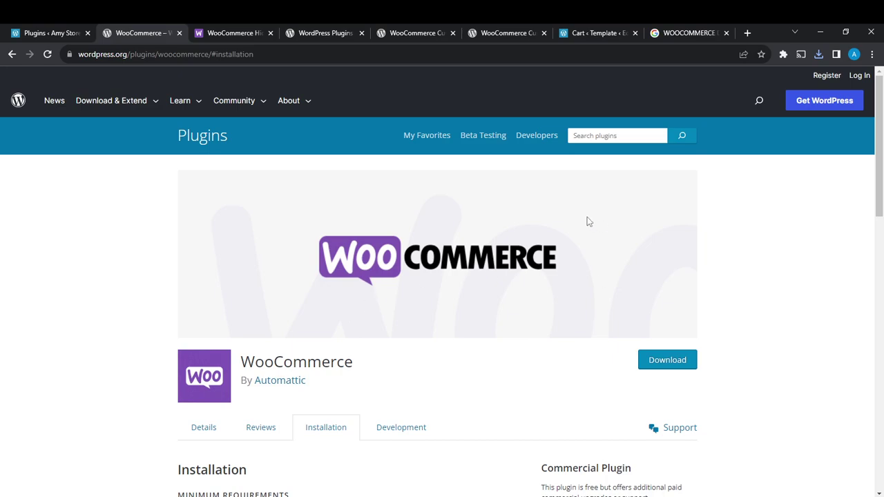
scroll(438, 282, "down", 8)
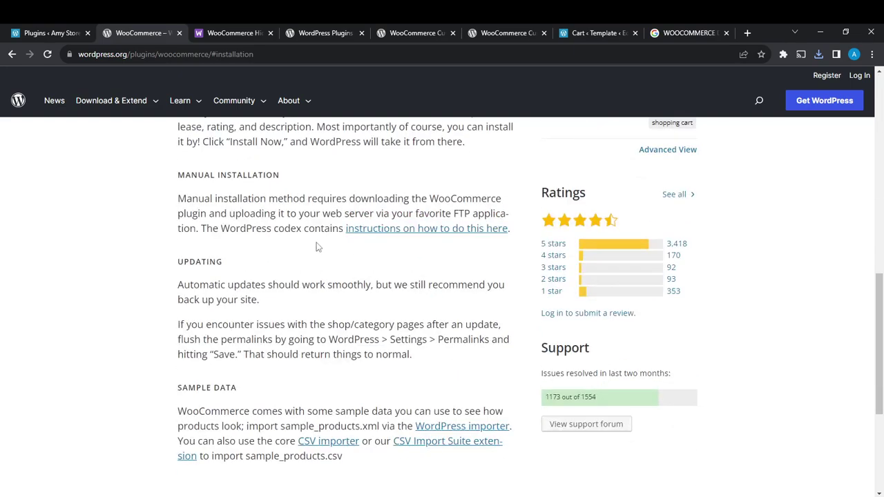
scroll(359, 357, "up", 3)
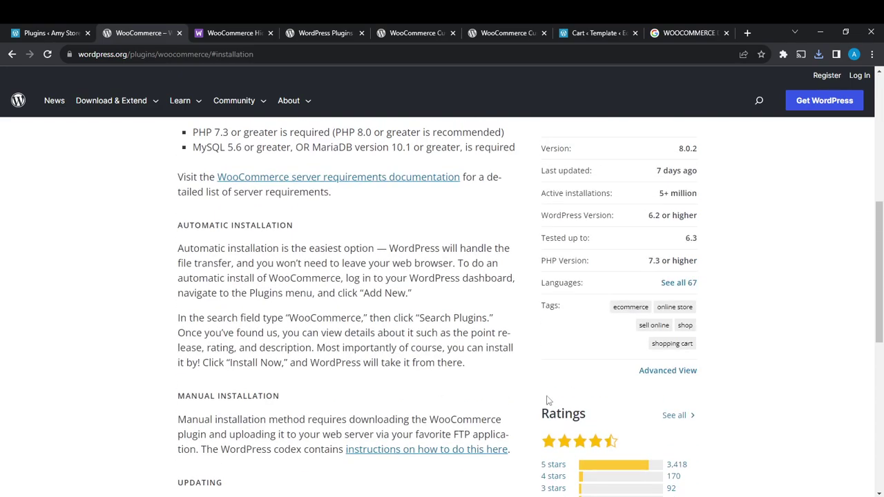
scroll(547, 400, "down", 4)
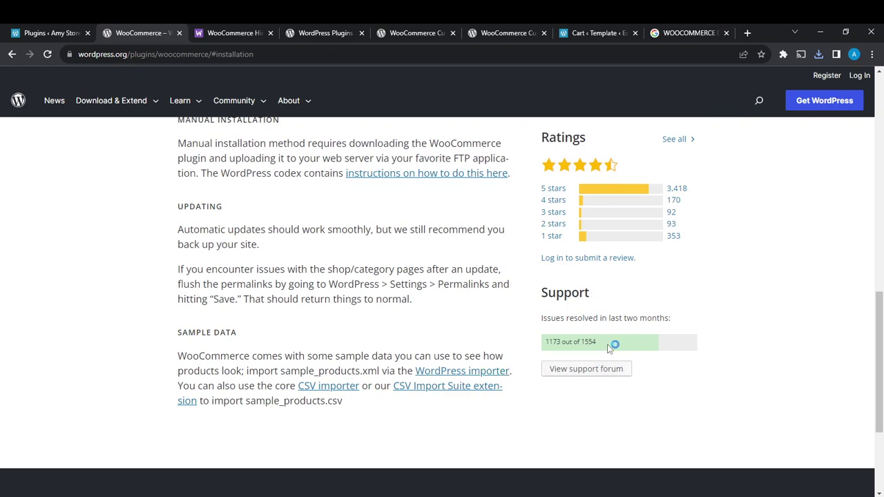
scroll(702, 288, "up", 12)
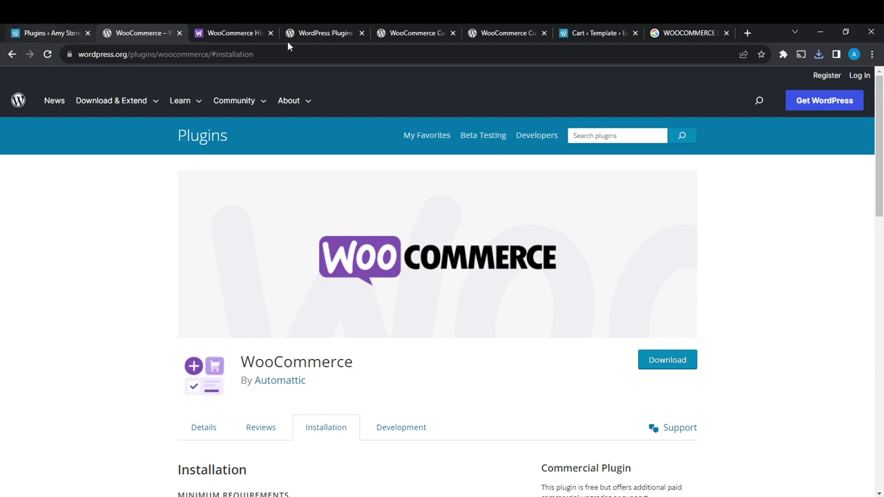
- Return to the store's admin site and reload its Plugins page
left_click(51, 33)
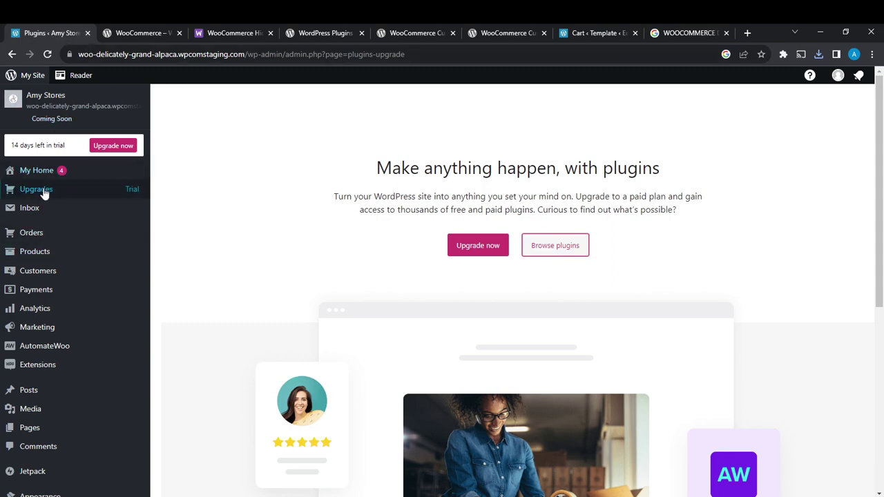
scroll(91, 198, "down", 3)
scroll(83, 138, "up", 3)
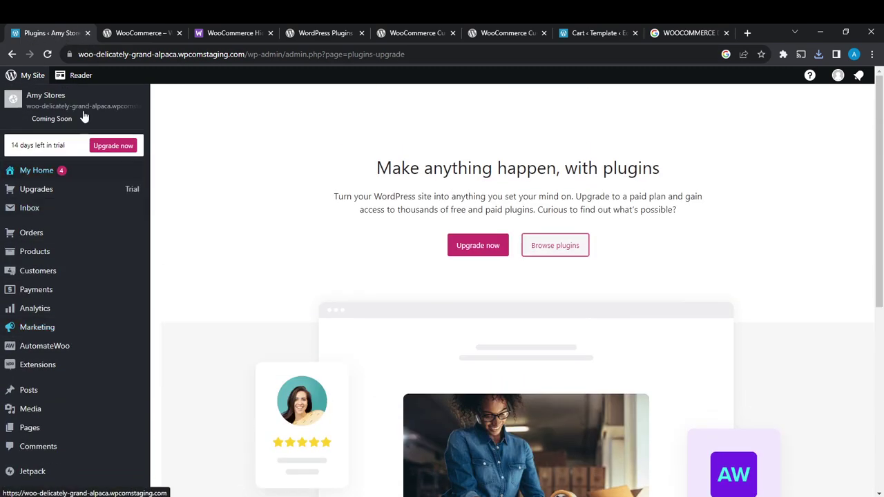
left_click(46, 54)
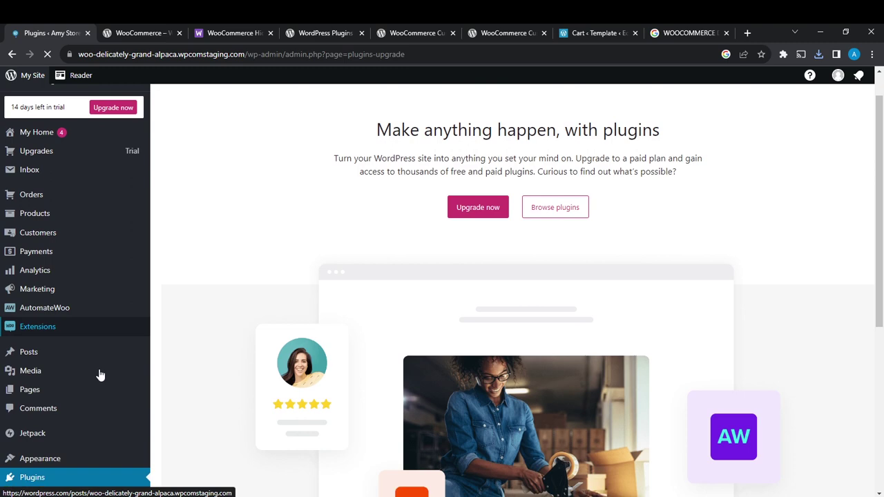
- Open the store's AutomateWoo dashboard and review its workflow, conversion and message statistics, recent logs and queued events
scroll(75, 365, "down", 2)
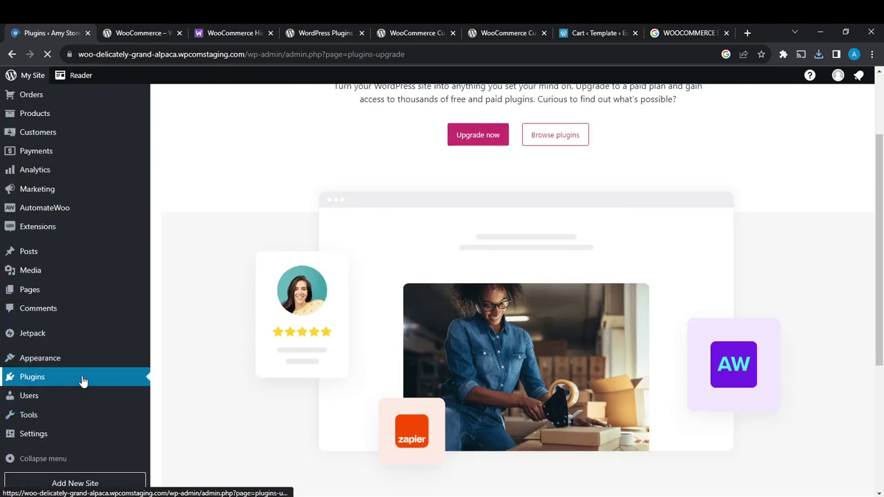
scroll(84, 386, "down", 2)
scroll(89, 345, "up", 4)
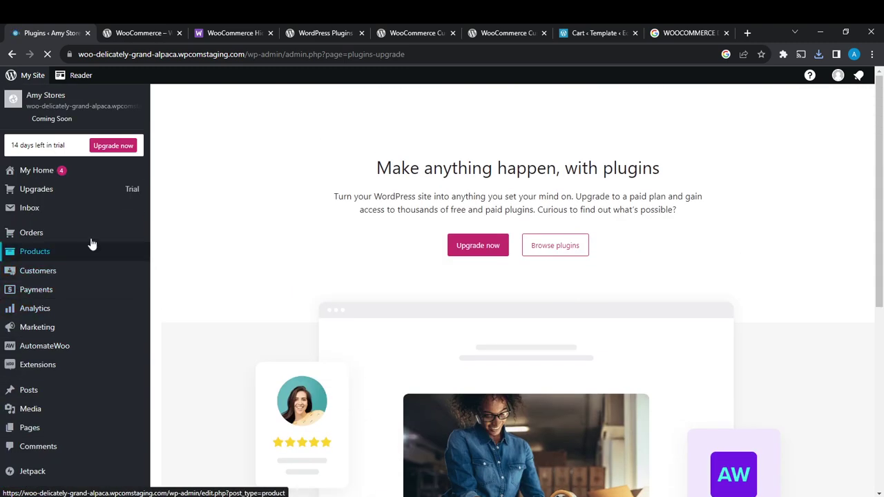
scroll(72, 224, "down", 2)
mouse_move(75, 346)
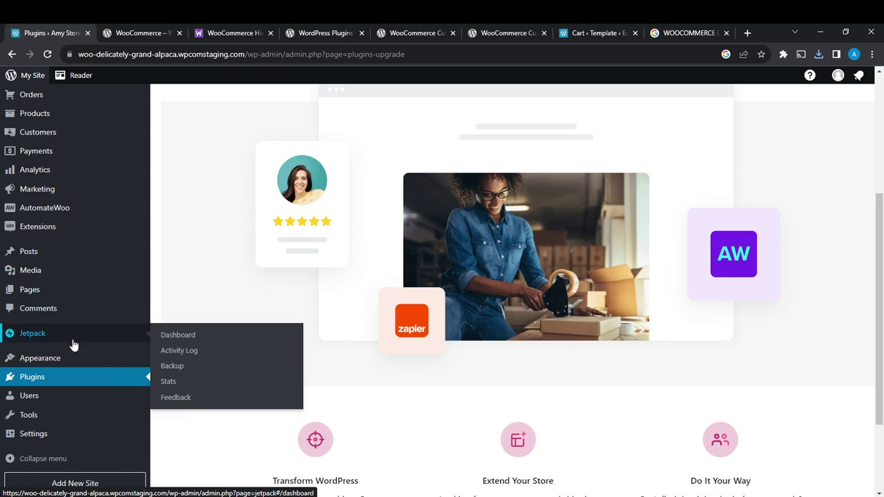
scroll(74, 344, "up", 3)
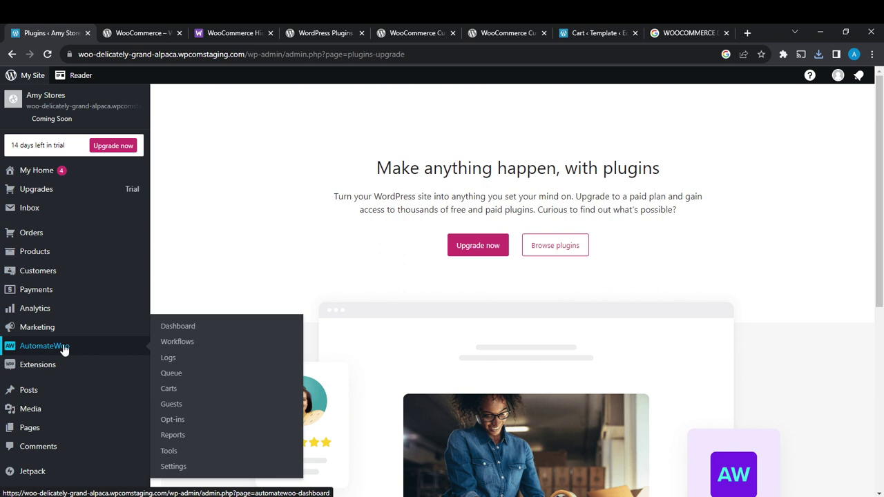
left_click(64, 350)
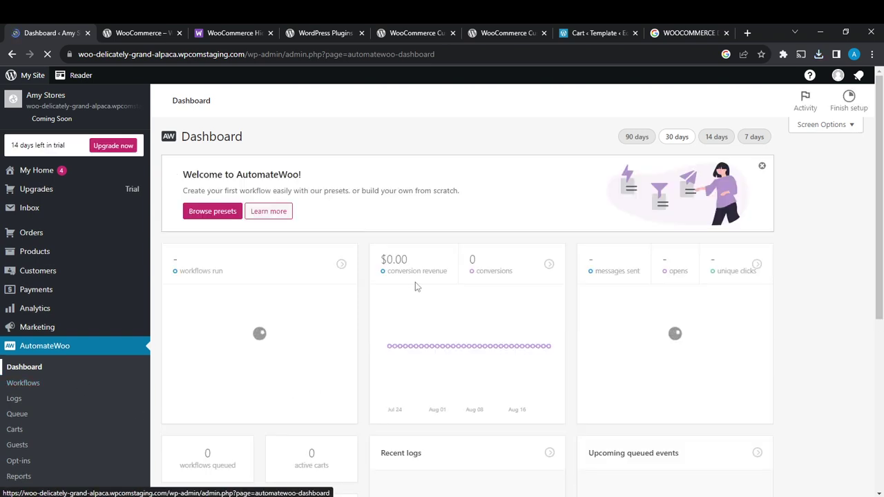
scroll(566, 310, "down", 5)
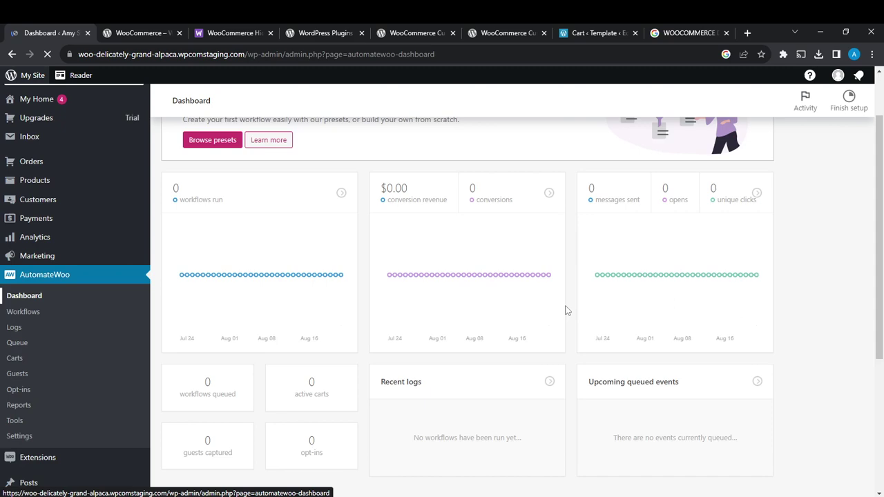
scroll(286, 245, "up", 5)
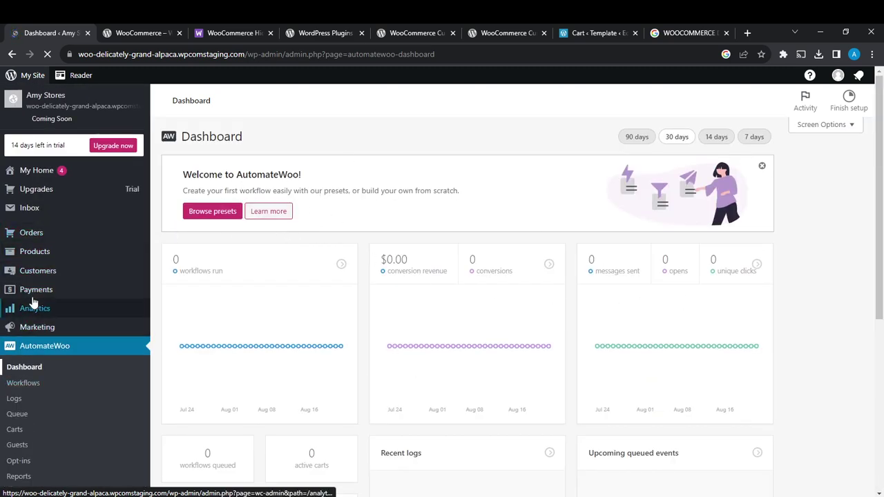
- Look through the store's remaining admin sections, including the Extensions, Settings and Analytics options
scroll(88, 424, "down", 2)
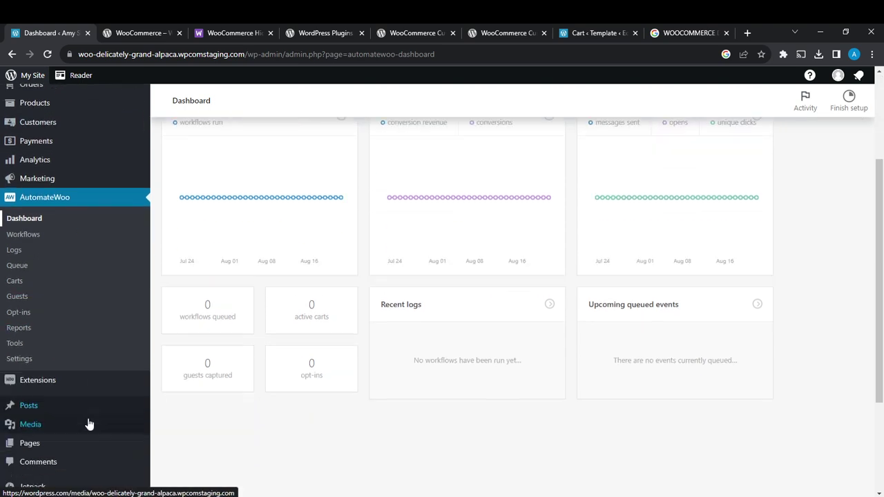
scroll(76, 373, "down", 2)
mouse_move(80, 259)
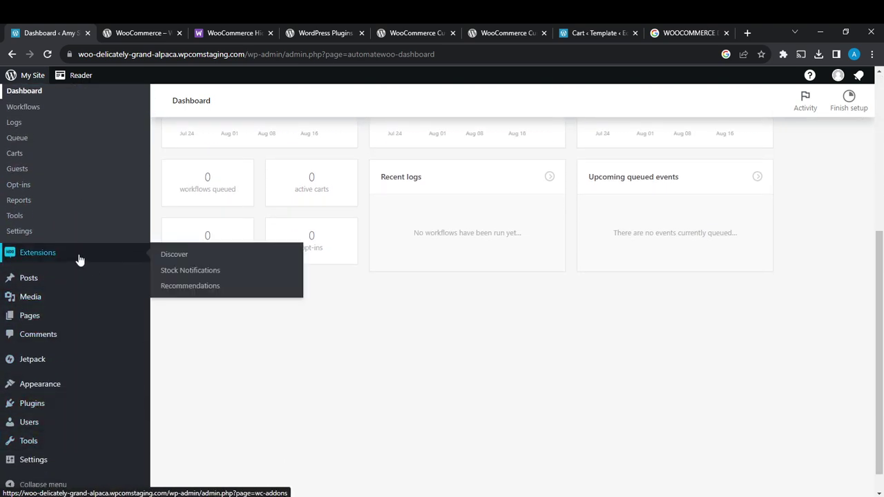
scroll(80, 290, "down", 1)
mouse_move(55, 442)
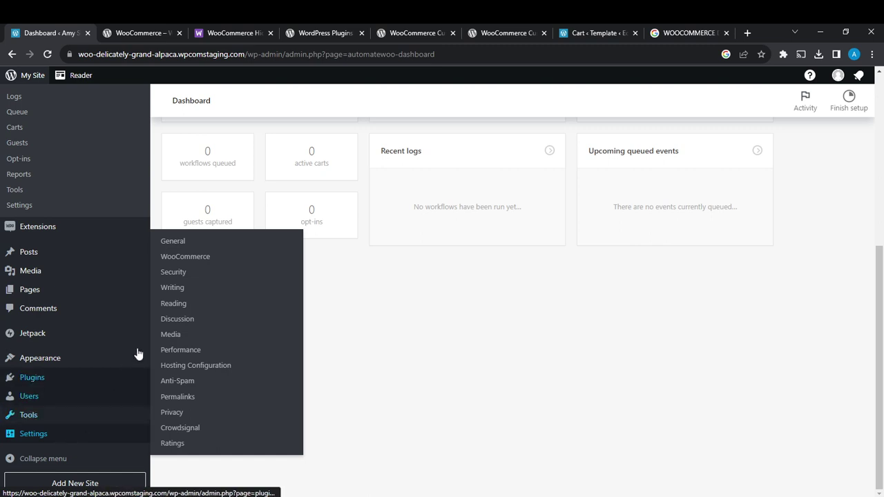
scroll(63, 187, "up", 5)
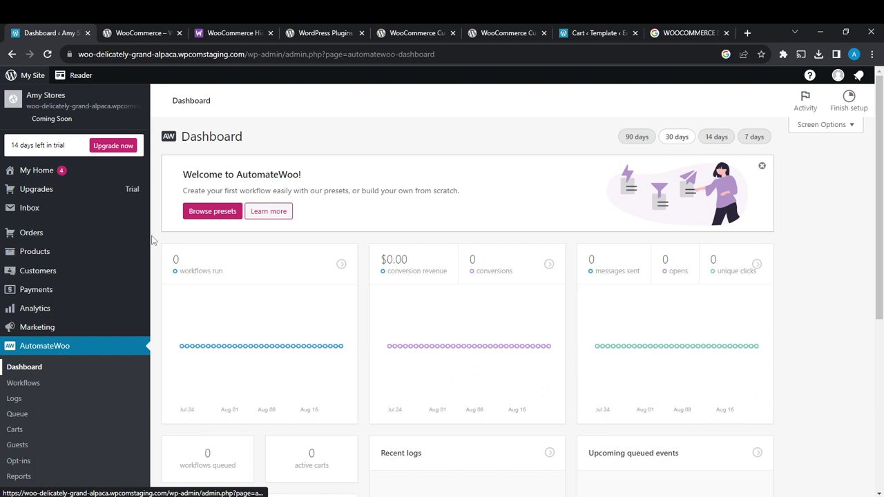
mouse_move(76, 308)
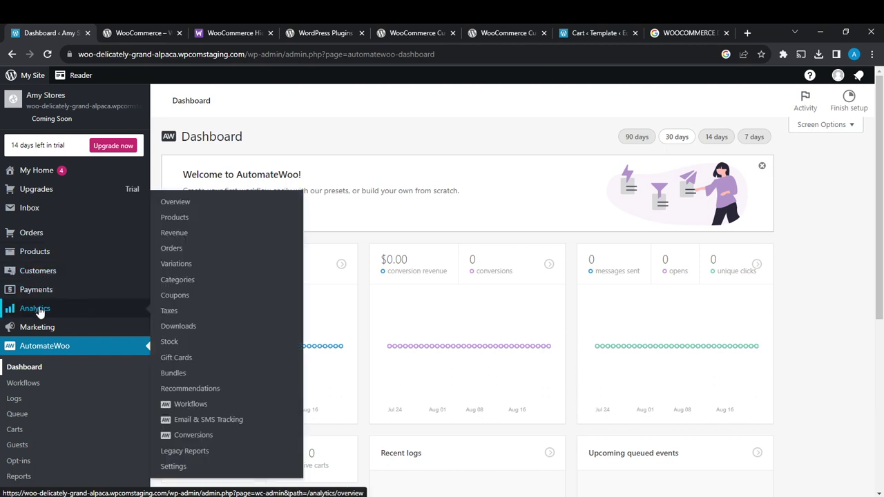